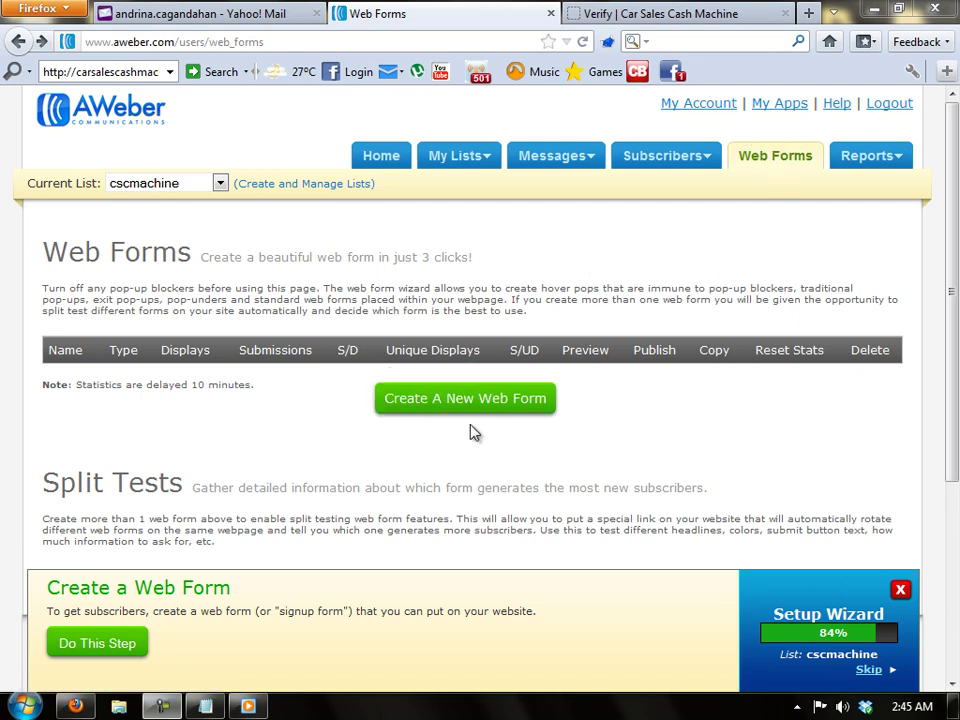
- Create a new web form for the cscmachine list in the Web Form Generator
{"action": "left_click", "coordinate": [443, 400]}
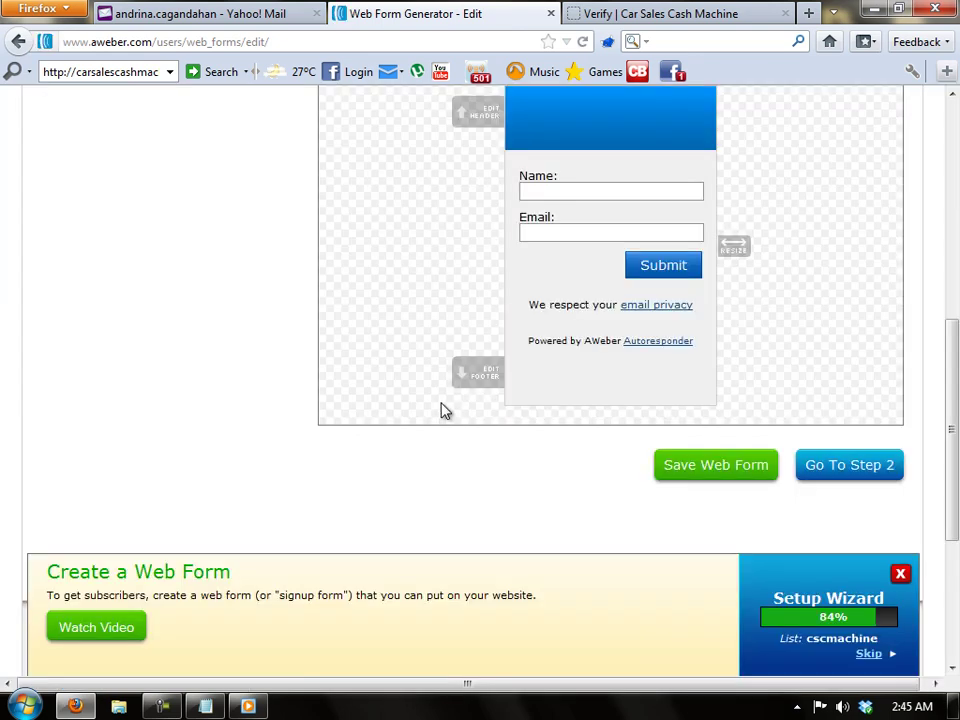
{"action": "scroll", "coordinate": [440, 410], "scroll_direction": "up", "scroll_amount": 5}
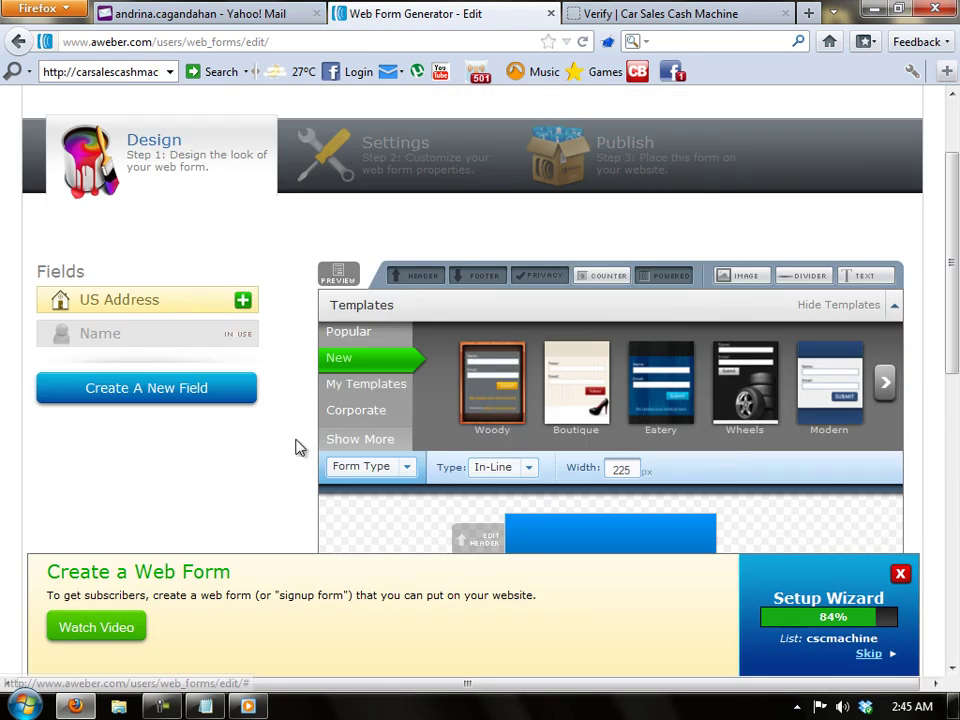
{"action": "scroll", "coordinate": [283, 456], "scroll_direction": "down", "scroll_amount": 2}
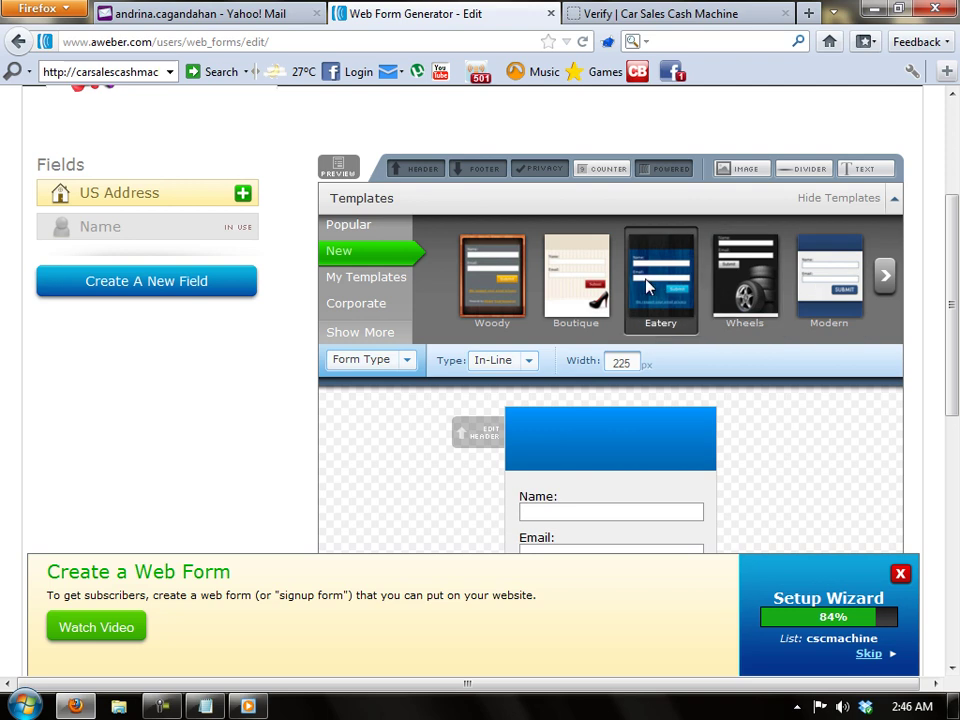
{"action": "left_click", "coordinate": [370, 232]}
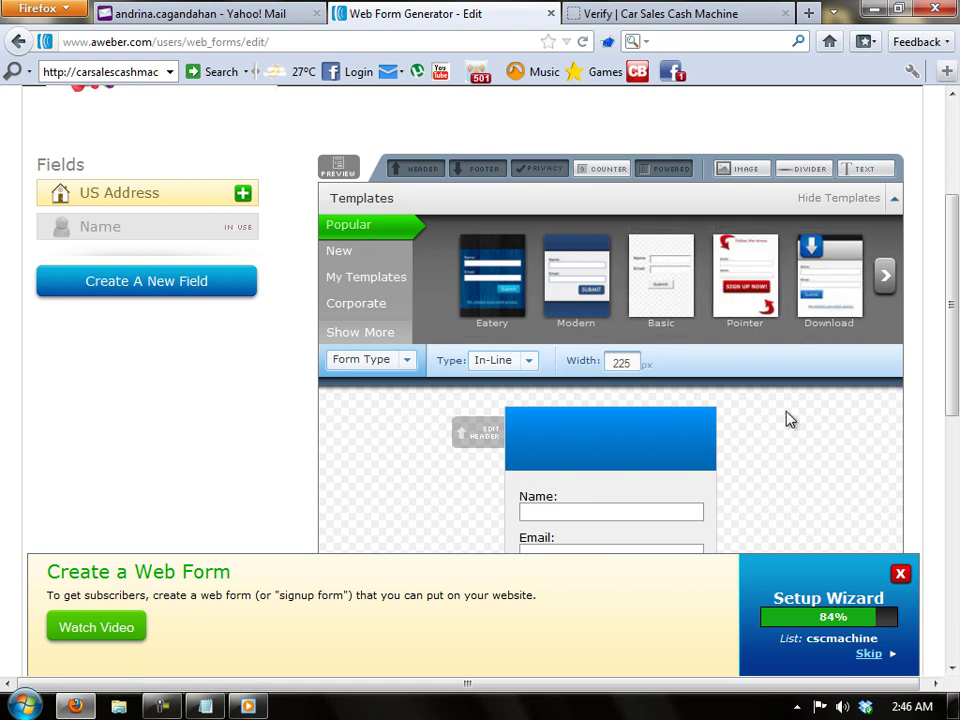
{"action": "scroll", "coordinate": [790, 420], "scroll_direction": "down", "scroll_amount": 2}
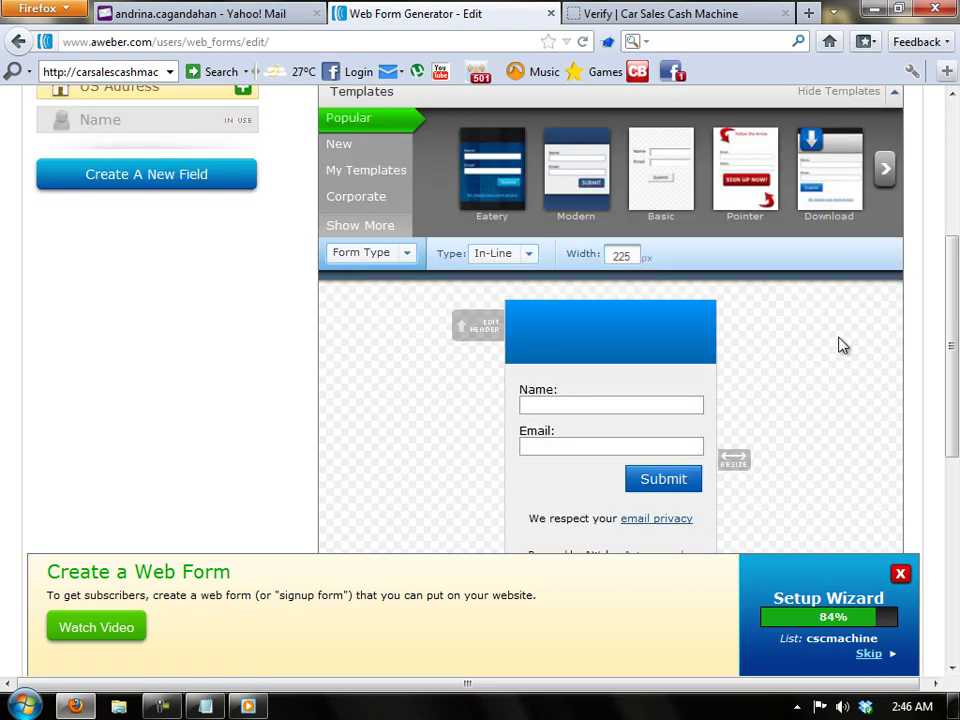
{"action": "scroll", "coordinate": [707, 326], "scroll_direction": "up", "scroll_amount": 2}
{"action": "left_click", "coordinate": [394, 303]}
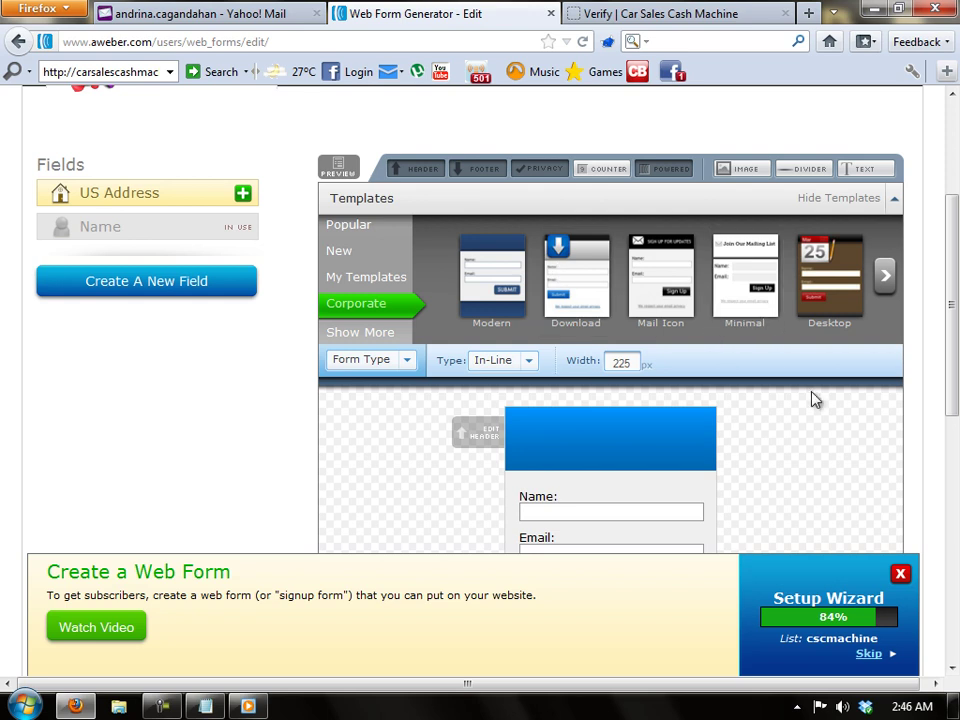
{"action": "scroll", "coordinate": [786, 393], "scroll_direction": "down", "scroll_amount": 4}
{"action": "scroll", "coordinate": [786, 396], "scroll_direction": "up", "scroll_amount": 4}
{"action": "scroll", "coordinate": [812, 371], "scroll_direction": "down", "scroll_amount": 4}
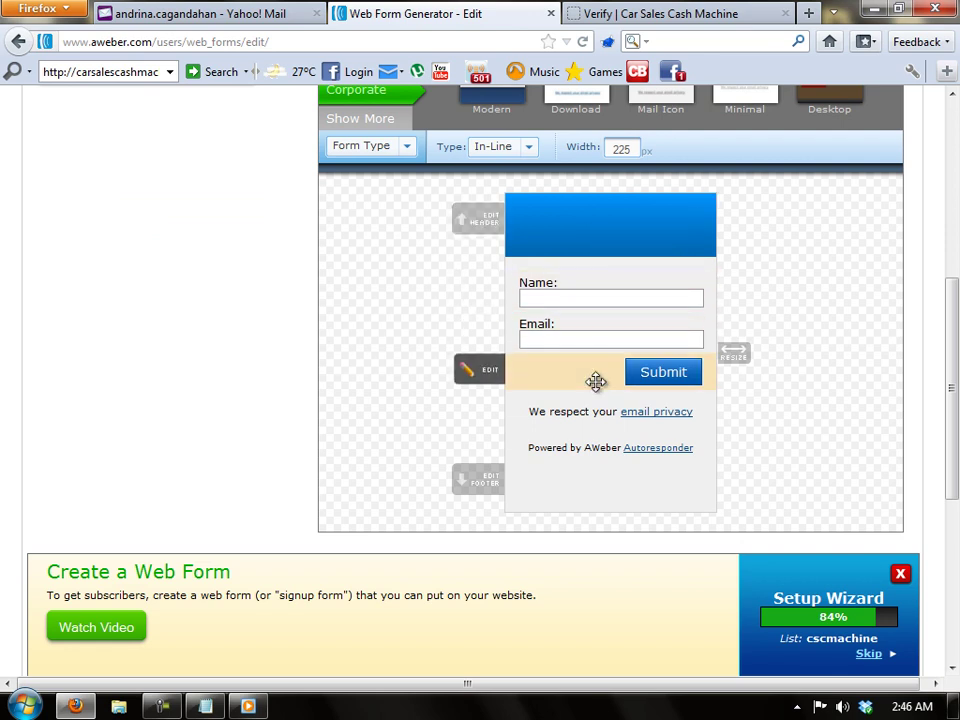
{"action": "scroll", "coordinate": [590, 381], "scroll_direction": "up", "scroll_amount": 4}
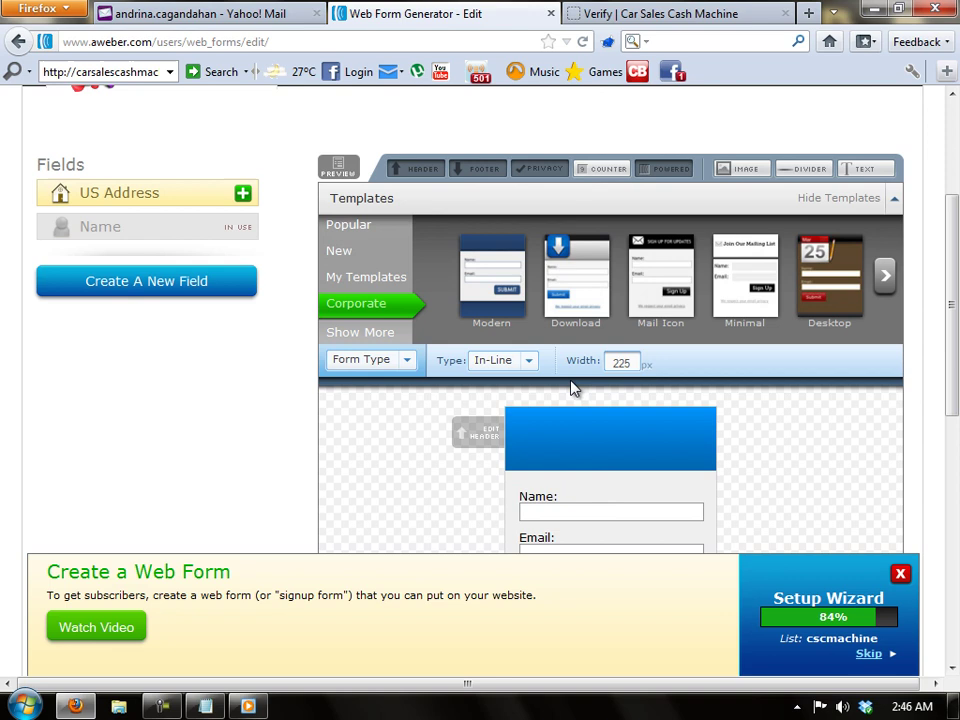
{"action": "left_click", "coordinate": [350, 253]}
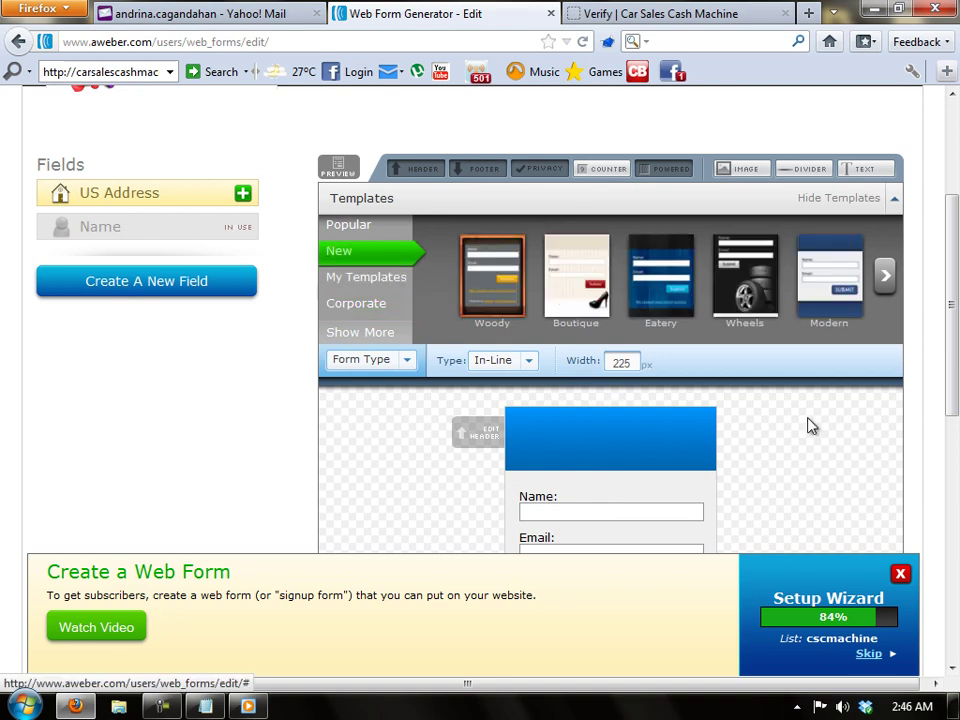
- Load the Wheels template in BLUE, giving a black tire-image form with blue Submit button
{"action": "left_click", "coordinate": [755, 288]}
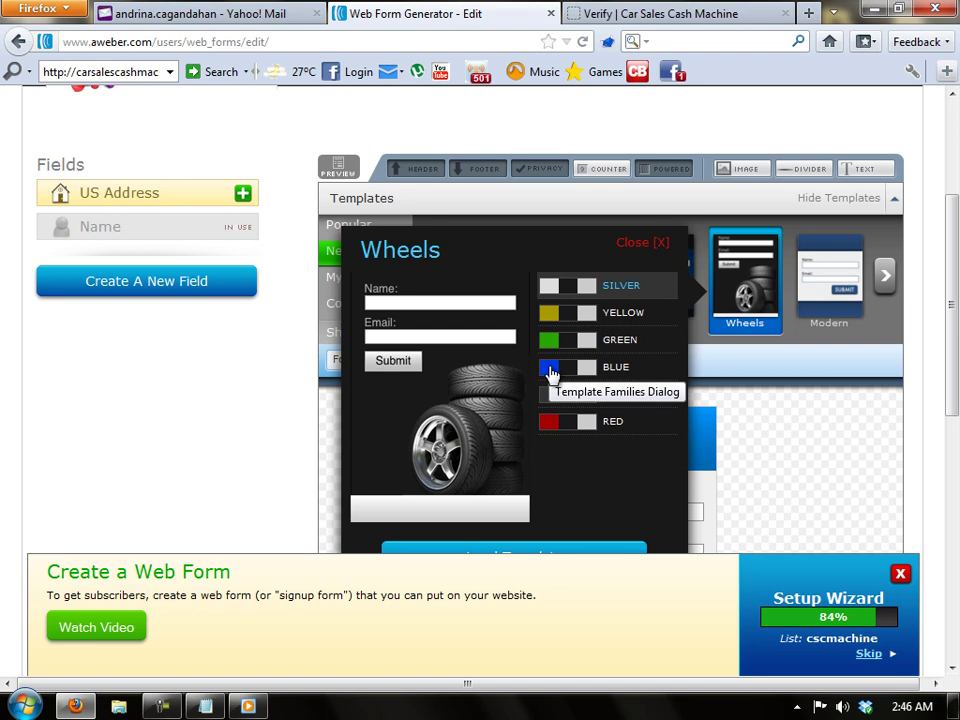
{"action": "left_click", "coordinate": [549, 371]}
{"action": "left_click", "coordinate": [549, 372]}
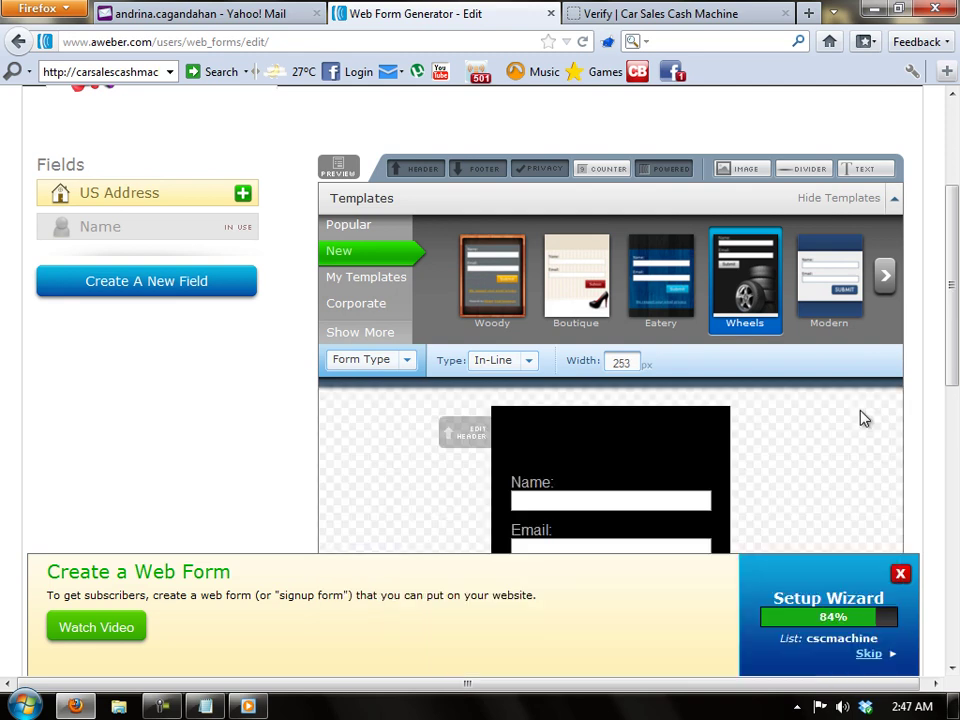
{"action": "scroll", "coordinate": [862, 420], "scroll_direction": "down", "scroll_amount": 5}
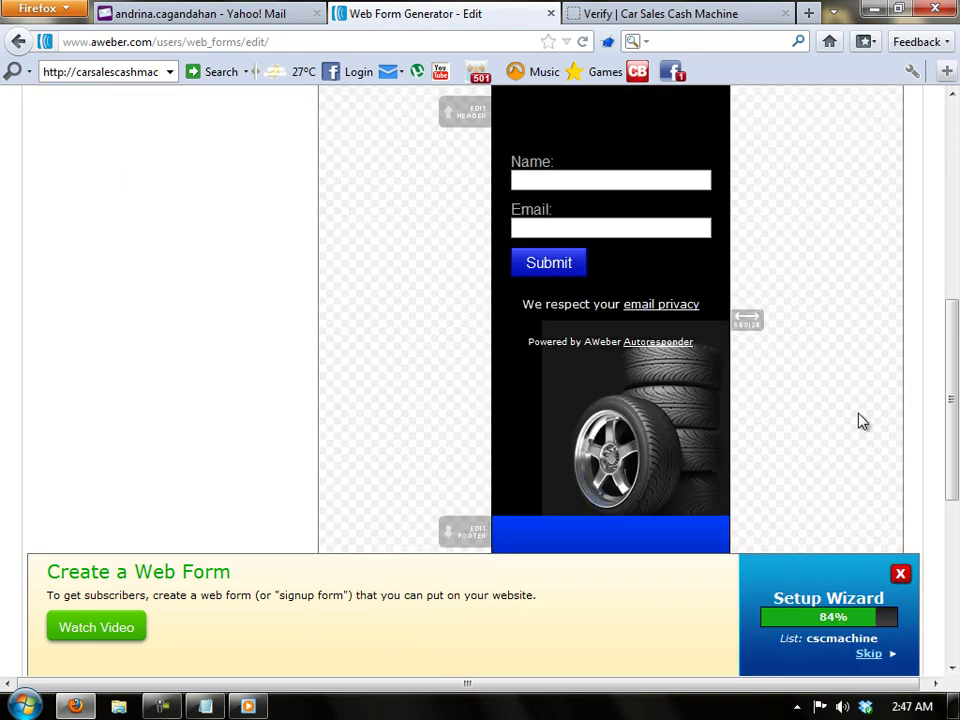
{"action": "scroll", "coordinate": [862, 421], "scroll_direction": "down", "scroll_amount": 2}
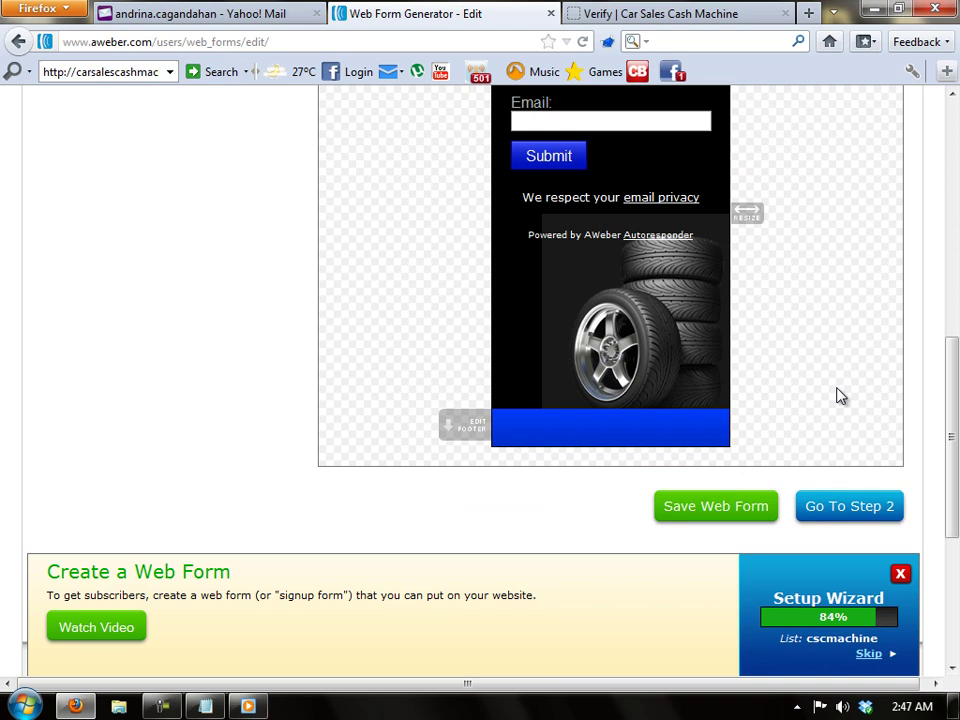
{"action": "scroll", "coordinate": [838, 396], "scroll_direction": "up", "scroll_amount": 4}
{"action": "scroll", "coordinate": [840, 396], "scroll_direction": "down", "scroll_amount": 4}
{"action": "scroll", "coordinate": [810, 387], "scroll_direction": "up", "scroll_amount": 4}
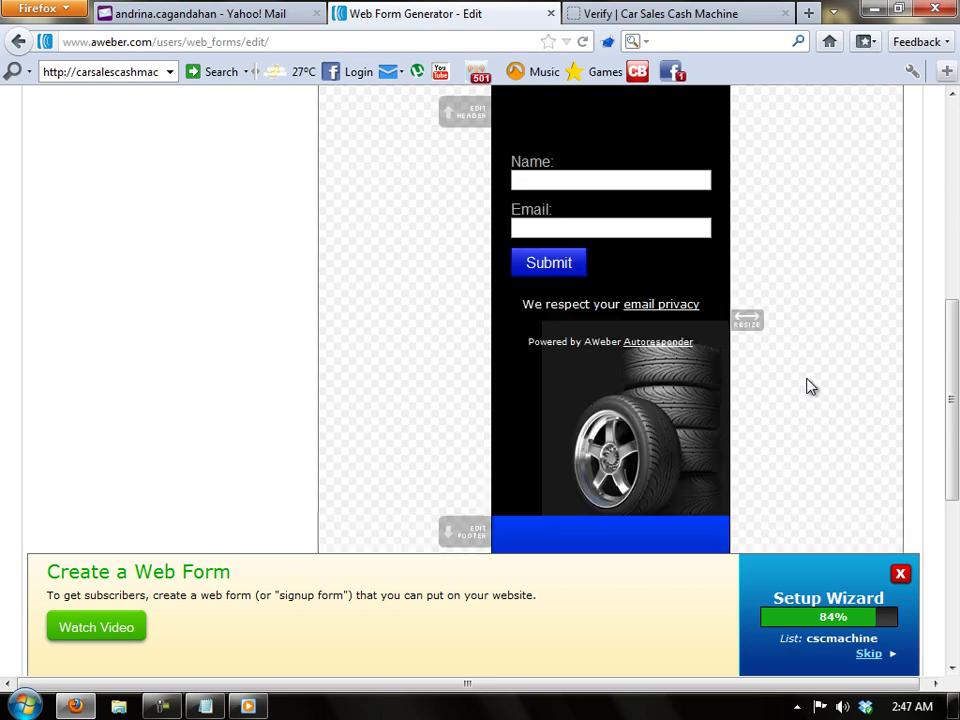
{"action": "scroll", "coordinate": [810, 387], "scroll_direction": "down", "scroll_amount": 2}
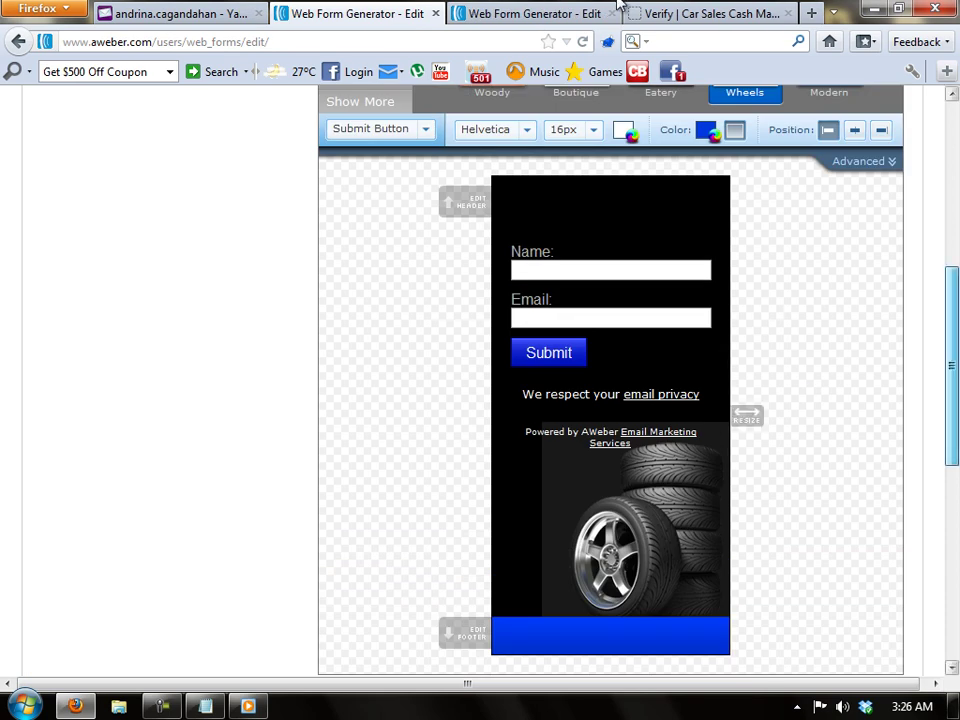
- Reload the Wheels template using the BLACK colour option for a dark grey Submit button
{"action": "scroll", "coordinate": [610, 400], "scroll_direction": "up", "scroll_amount": 2}
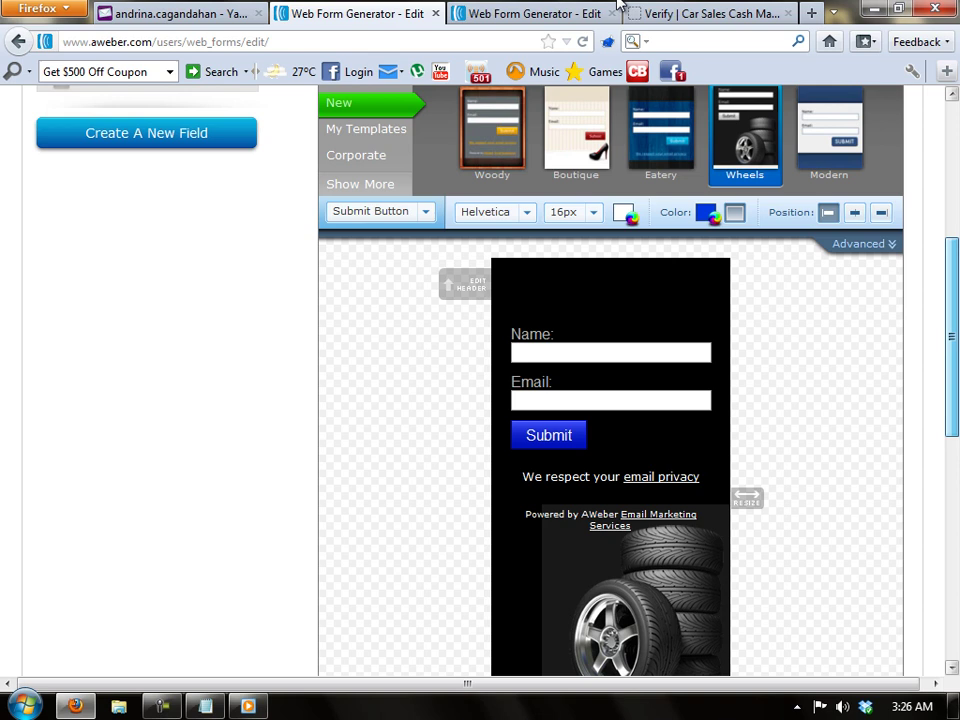
{"action": "scroll", "coordinate": [610, 400], "scroll_direction": "up", "scroll_amount": 2}
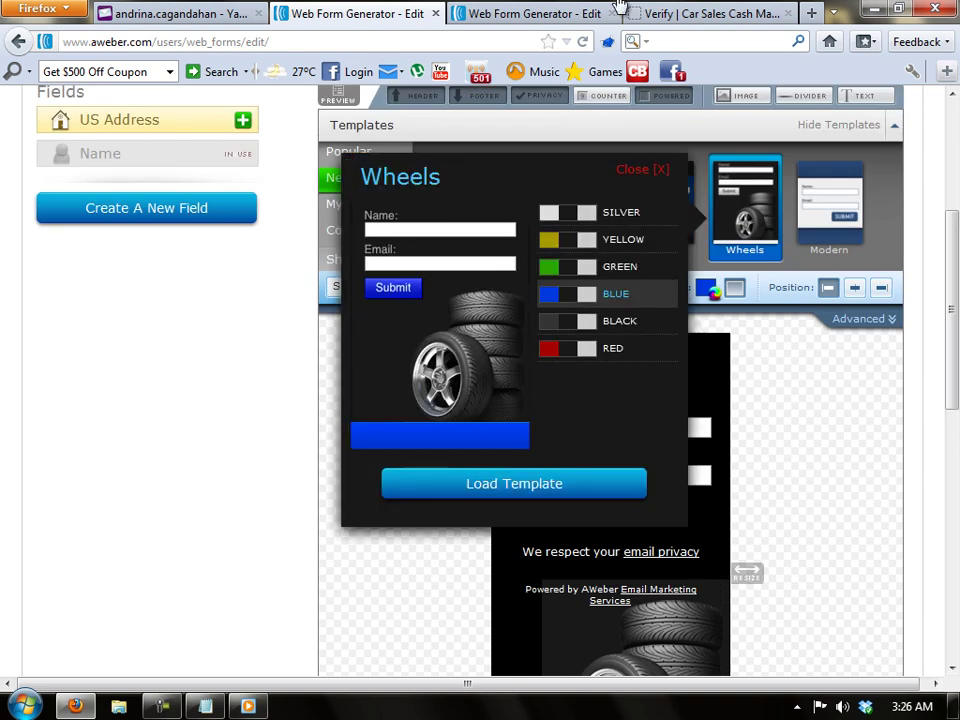
{"action": "left_click", "coordinate": [620, 320]}
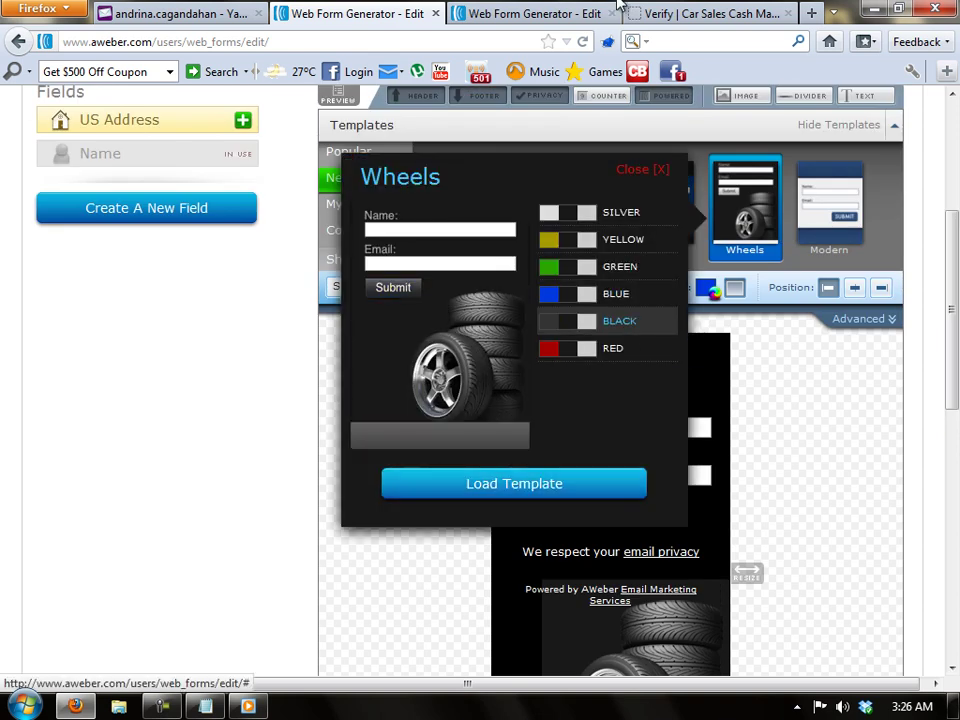
{"action": "left_click", "coordinate": [514, 483]}
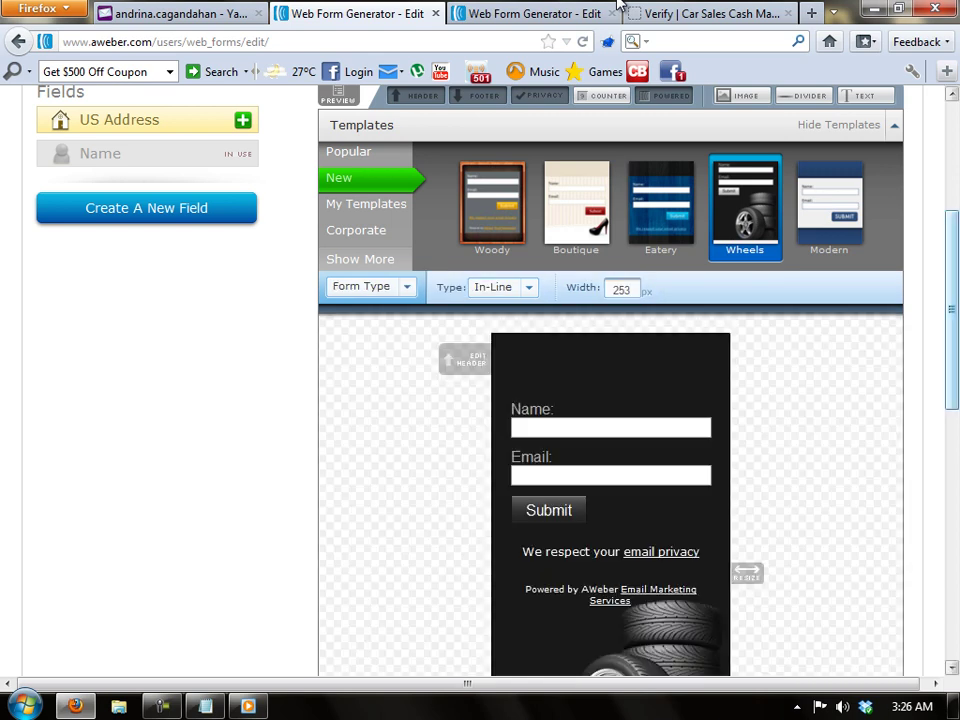
- Paste the Atlanta Auto Finance Newsletter $500 Off Coupon paragraph into the header, removing the leading space
{"action": "key", "text": "Down"}
{"action": "key", "text": "Down"}
{"action": "key", "text": "Down"}
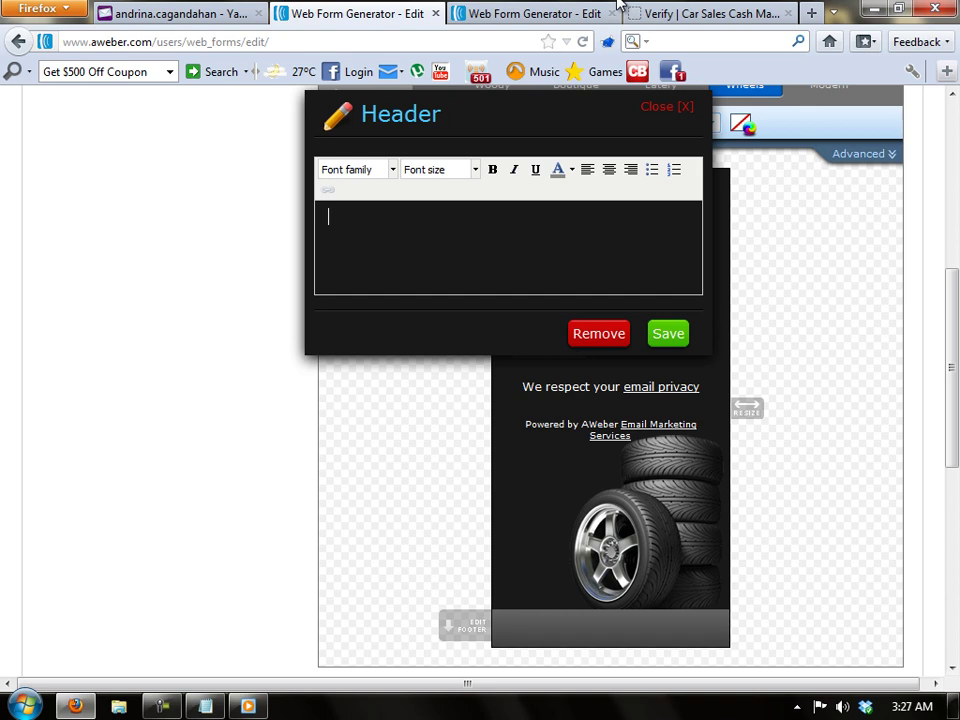
{"action": "type", "text": "Signing up for the Atlanta Auto Finance Newsletter is Free. You will Automatically Recieve a $500 Off Coupon to print and show Your Sales Consultant!!"}
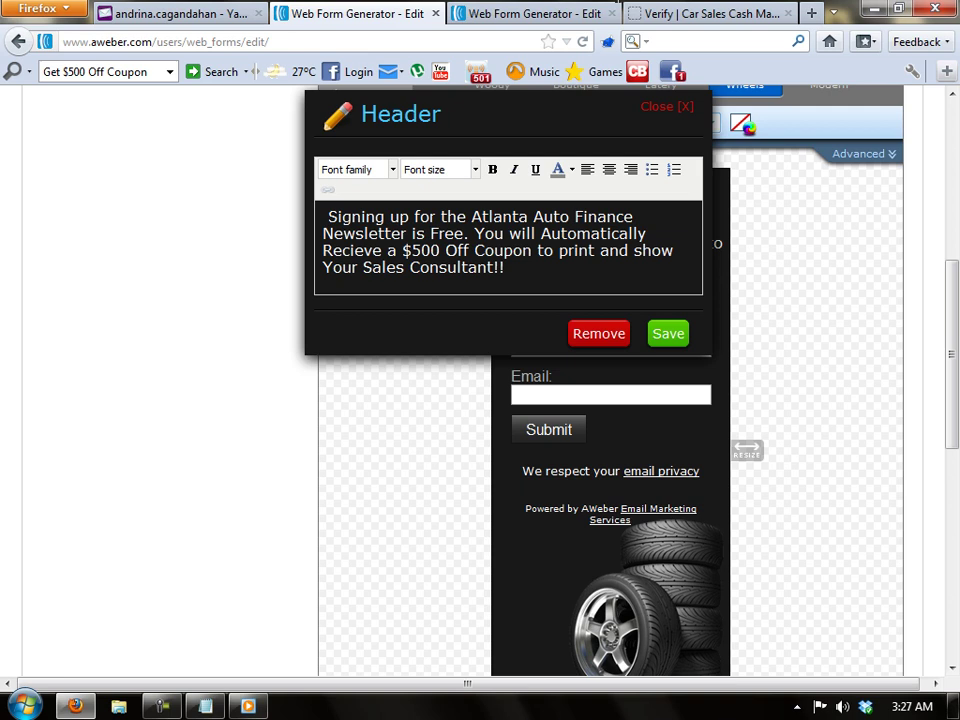
{"action": "key", "text": "ctrl+Home"}
{"action": "key", "text": "Delete"}
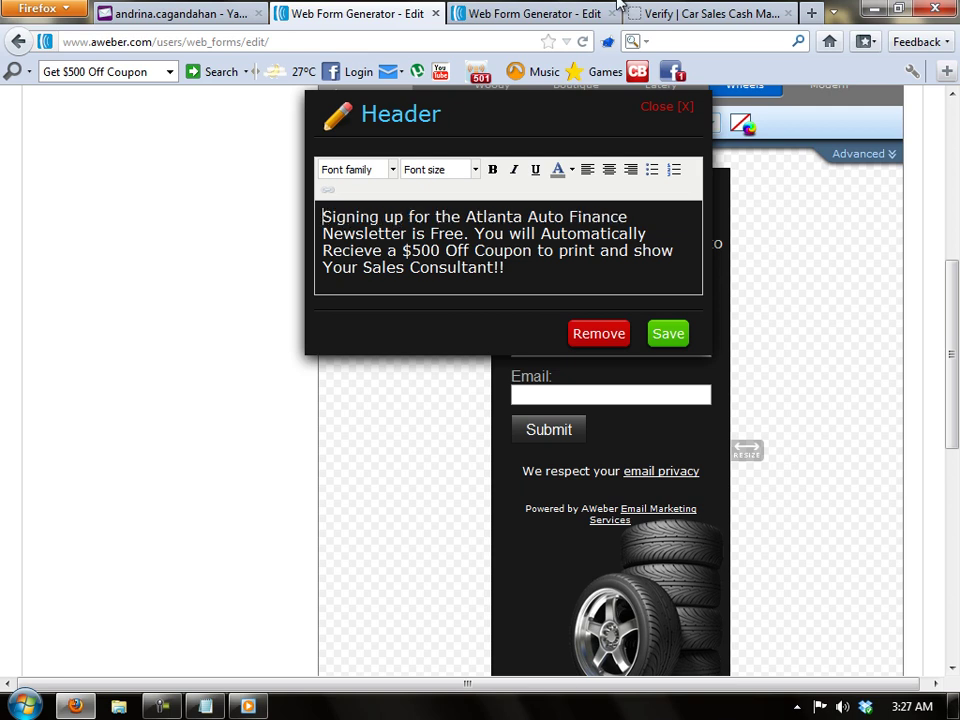
{"action": "key", "text": "ctrl+End"}
{"action": "key", "text": "ctrl+shift+Left"}
{"action": "key", "text": "ctrl+shift+Left"}
{"action": "key", "text": "ctrl+shift+Left"}
{"action": "key", "text": "ctrl+shift+Left"}
{"action": "key", "text": "ctrl+shift+Left"}
{"action": "key", "text": "ctrl+shift+Left"}
{"action": "key", "text": "ctrl+shift+Left"}
{"action": "key", "text": "ctrl+shift+Left"}
{"action": "key", "text": "ctrl+shift+Left"}
{"action": "key", "text": "ctrl+shift+Left"}
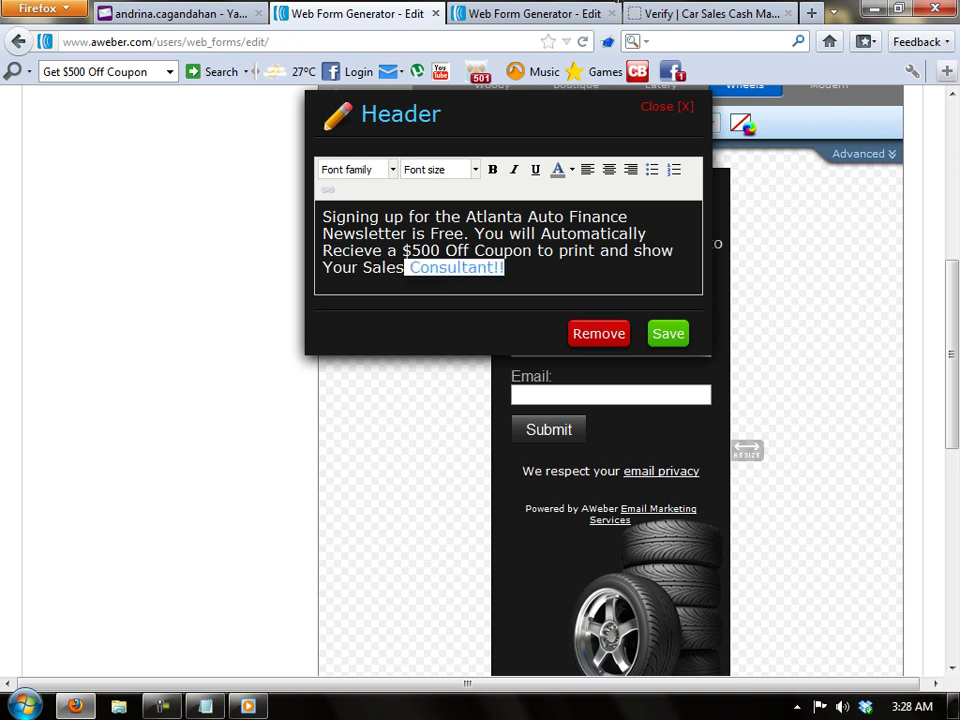
{"action": "key", "text": "ctrl+shift+Right"}
{"action": "key", "text": "ctrl+shift+Right"}
{"action": "key", "text": "ctrl+shift+Right"}
{"action": "key", "text": "ctrl+shift+Right"}
{"action": "key", "text": "ctrl+End"}
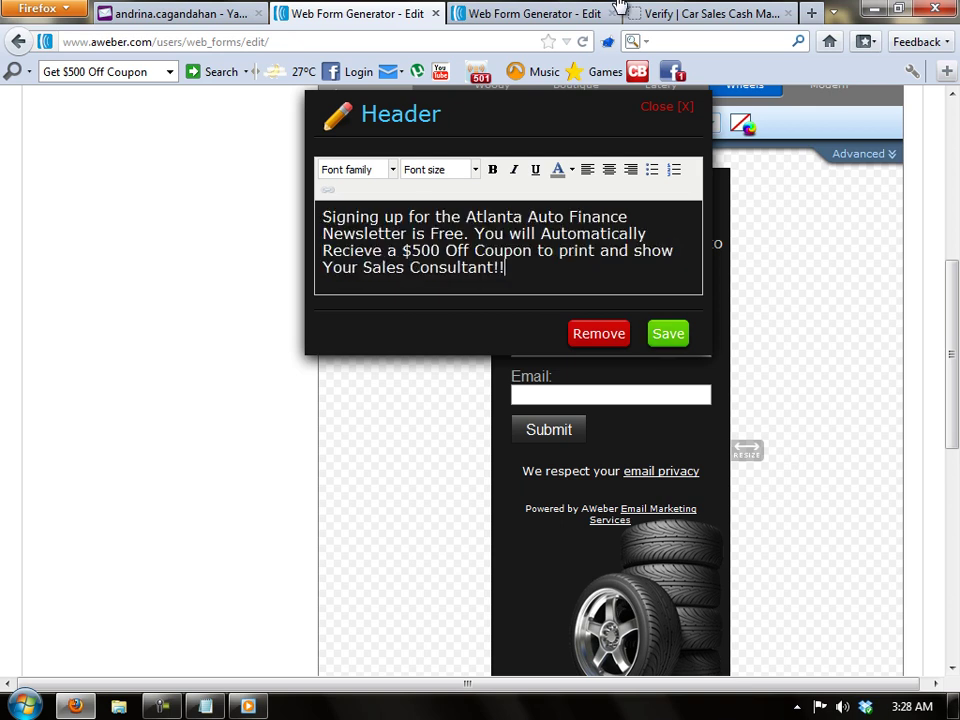
{"action": "key", "text": "Escape"}
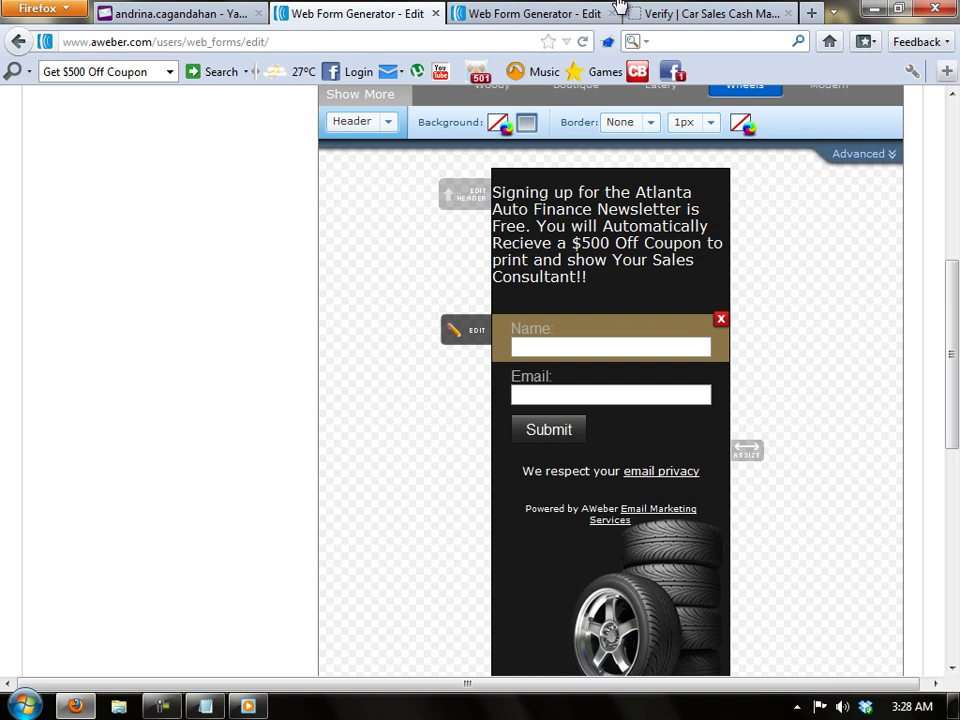
- Delete the Name field, leaving only the Email field above the button
{"action": "key", "text": "Delete"}
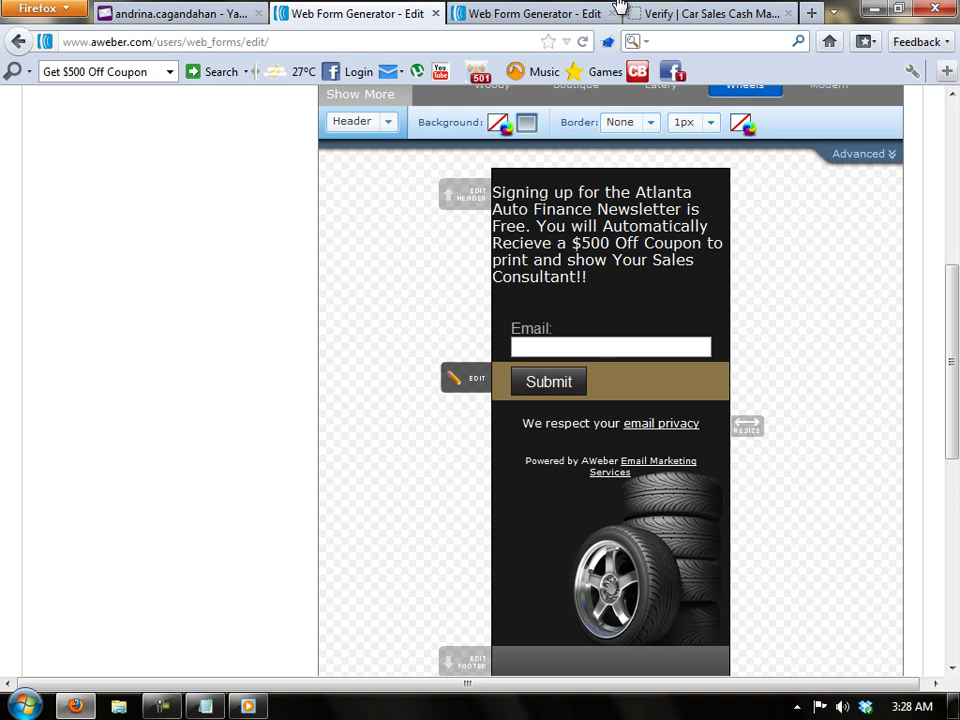
- Change the Submit button label to 'Get $500 Off Coupon'
{"action": "left_click", "coordinate": [548, 381]}
{"action": "double_click", "coordinate": [257, 345]}
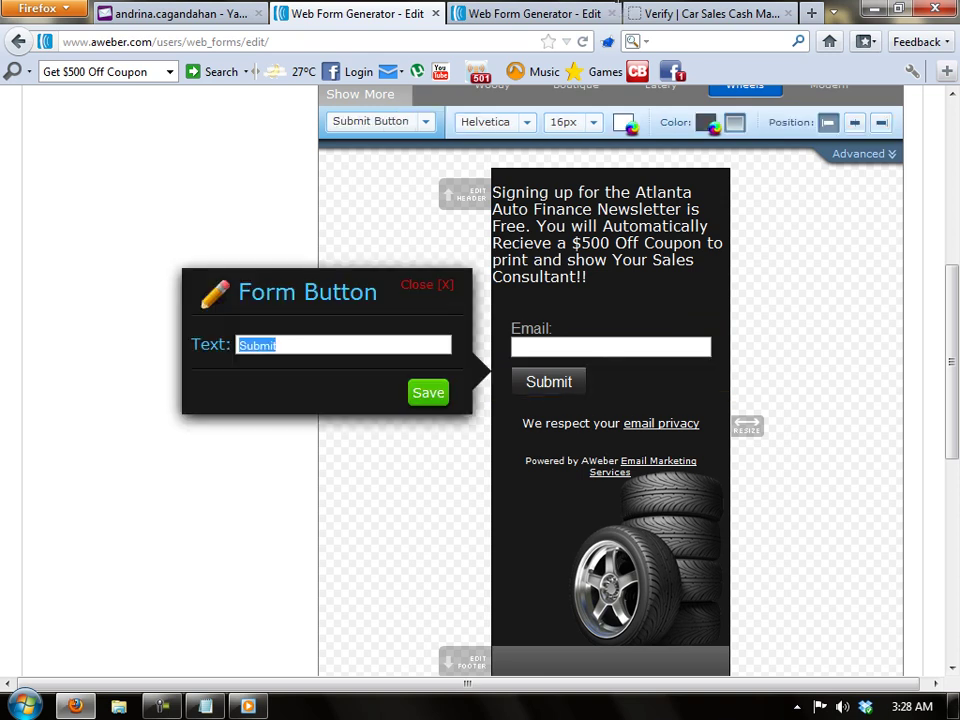
{"action": "type", "text": "Get"}
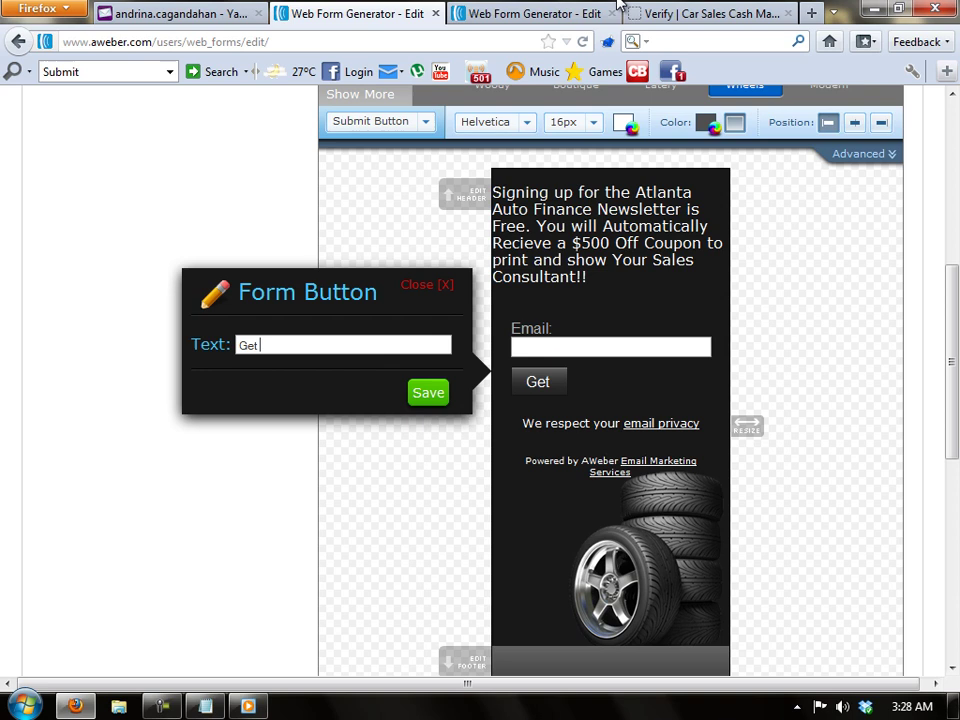
{"action": "type", "text": " $500"}
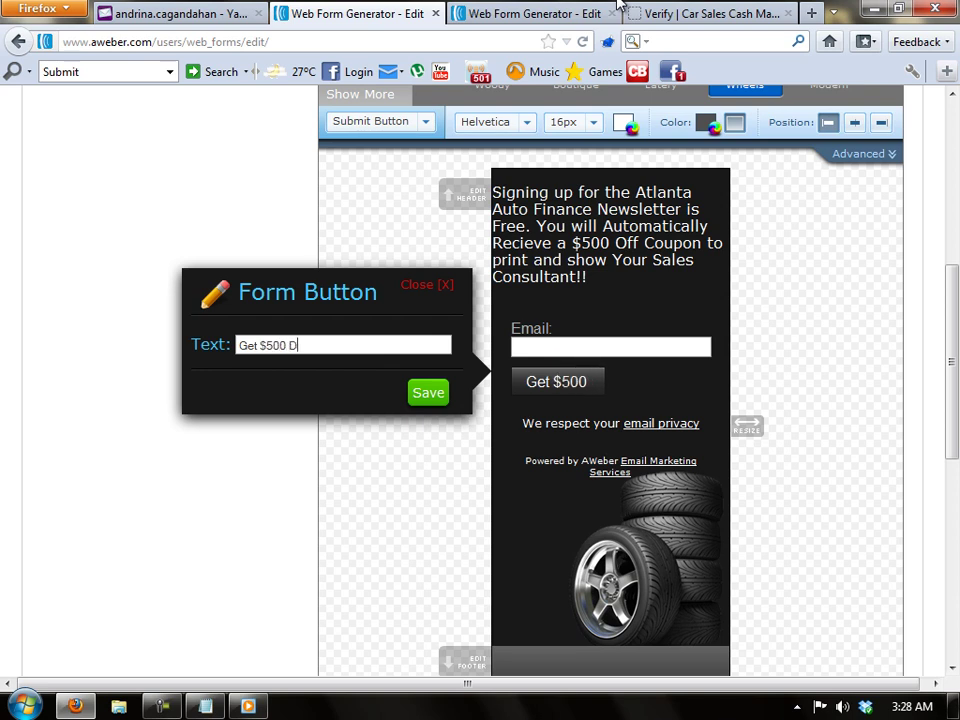
{"action": "type", "text": " Off Coupon"}
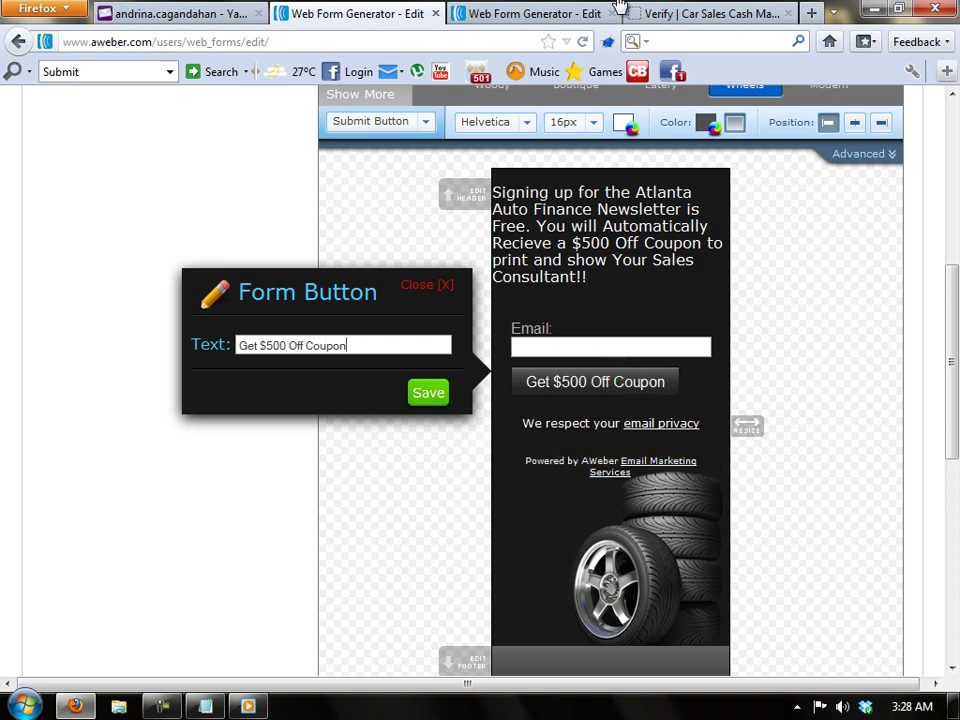
{"action": "key", "text": "Return"}
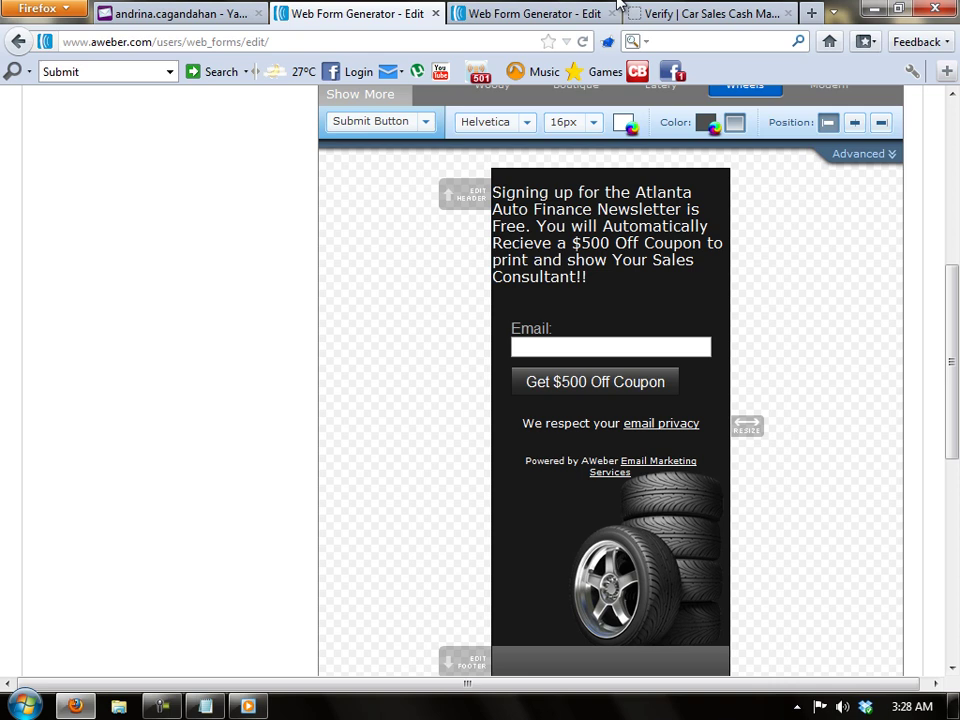
- Scroll below the form preview to reach the Save Web Form button
{"action": "scroll", "coordinate": [610, 400], "scroll_direction": "down", "scroll_amount": 2}
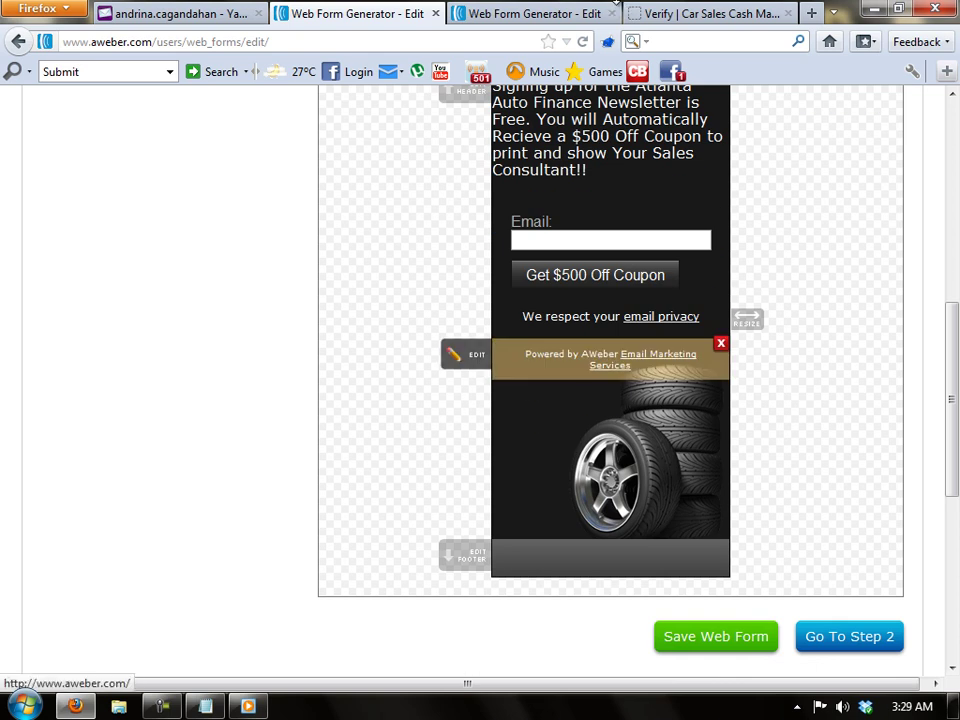